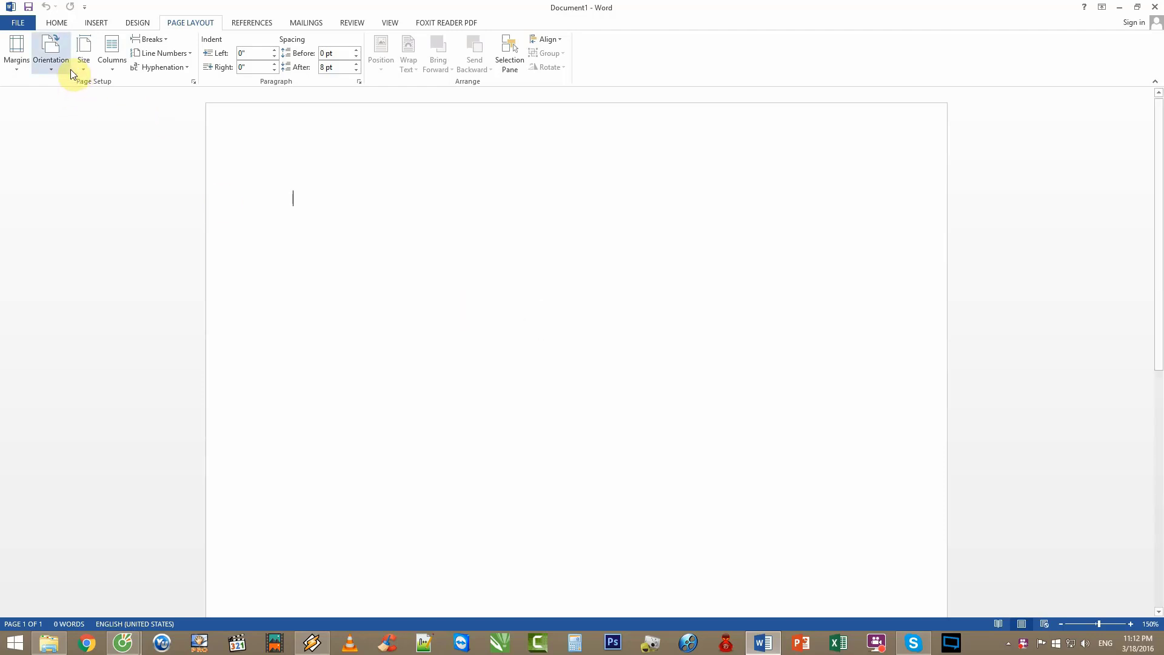
# - Look at the custom margin values in Page Setup, then close it without changes
pyautogui.click(16, 59)
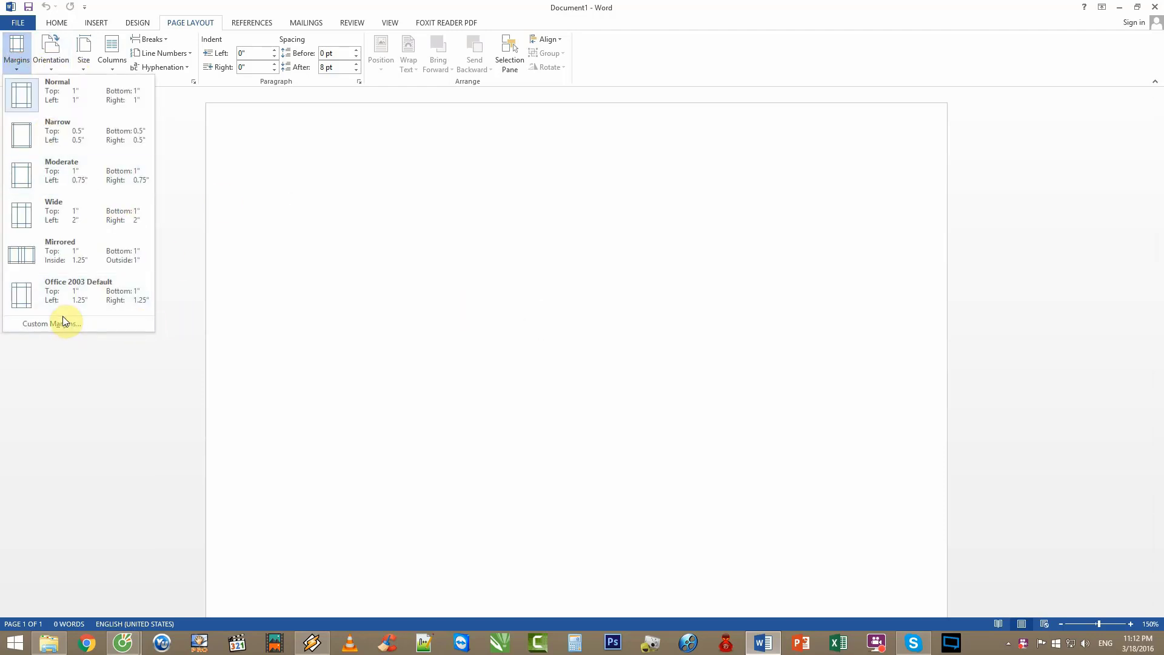
pyautogui.click(60, 320)
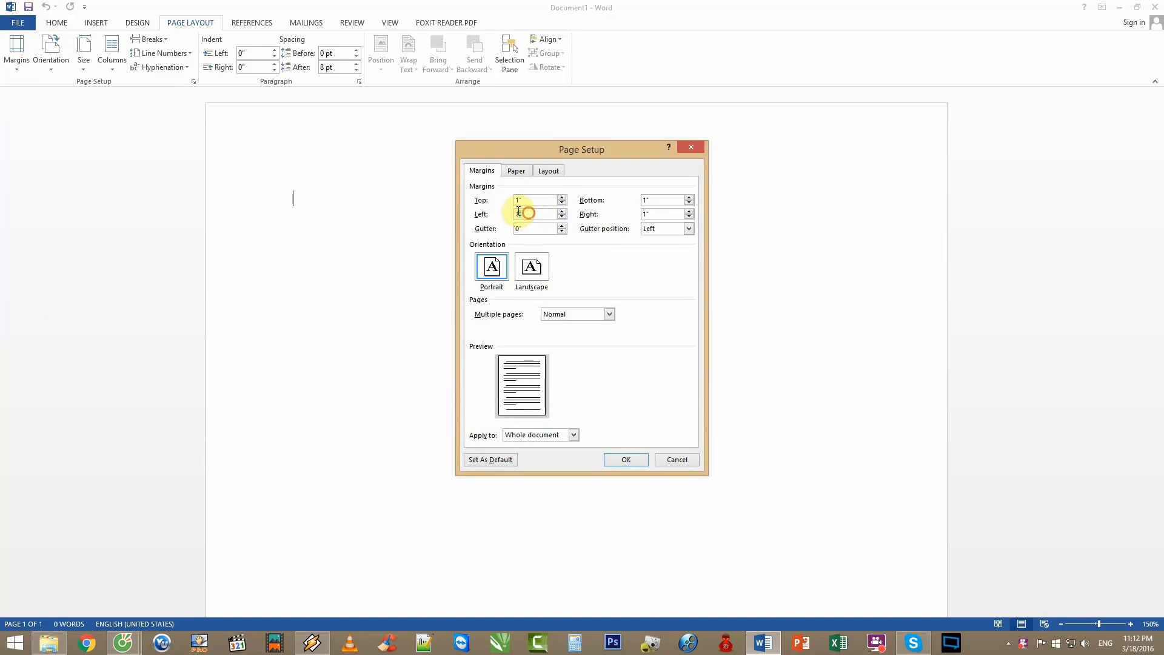
pyautogui.click(526, 201)
pyautogui.click(675, 461)
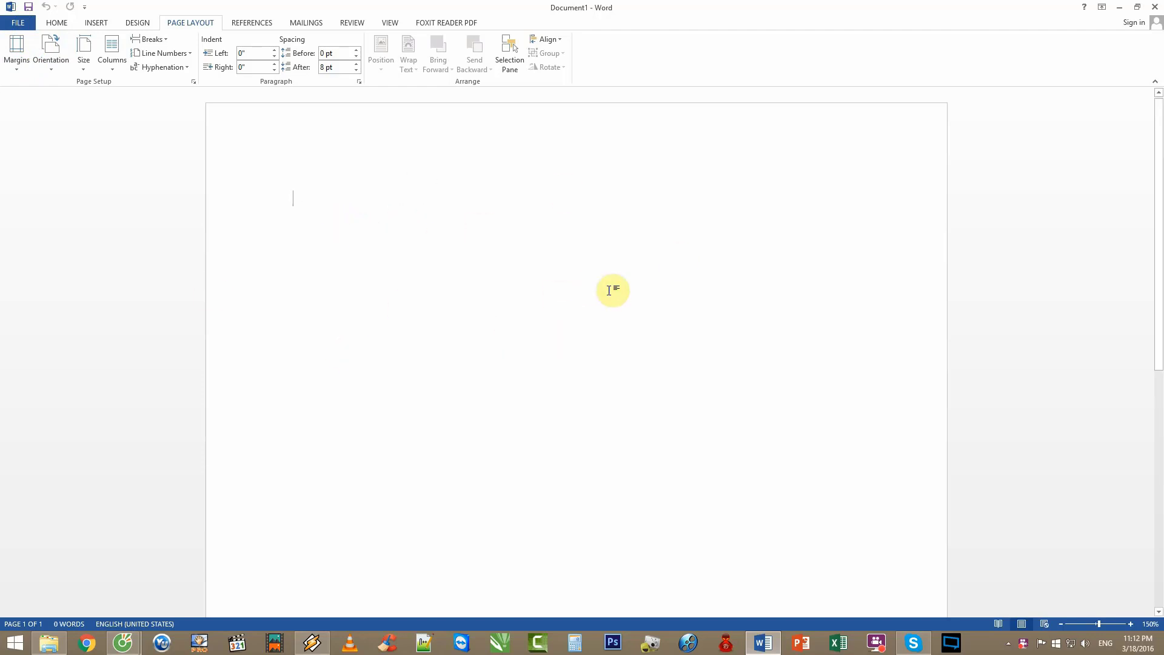
# - In Word Options > Advanced, set 'Show measurements in units of' to Centimeters
pyautogui.click(18, 28)
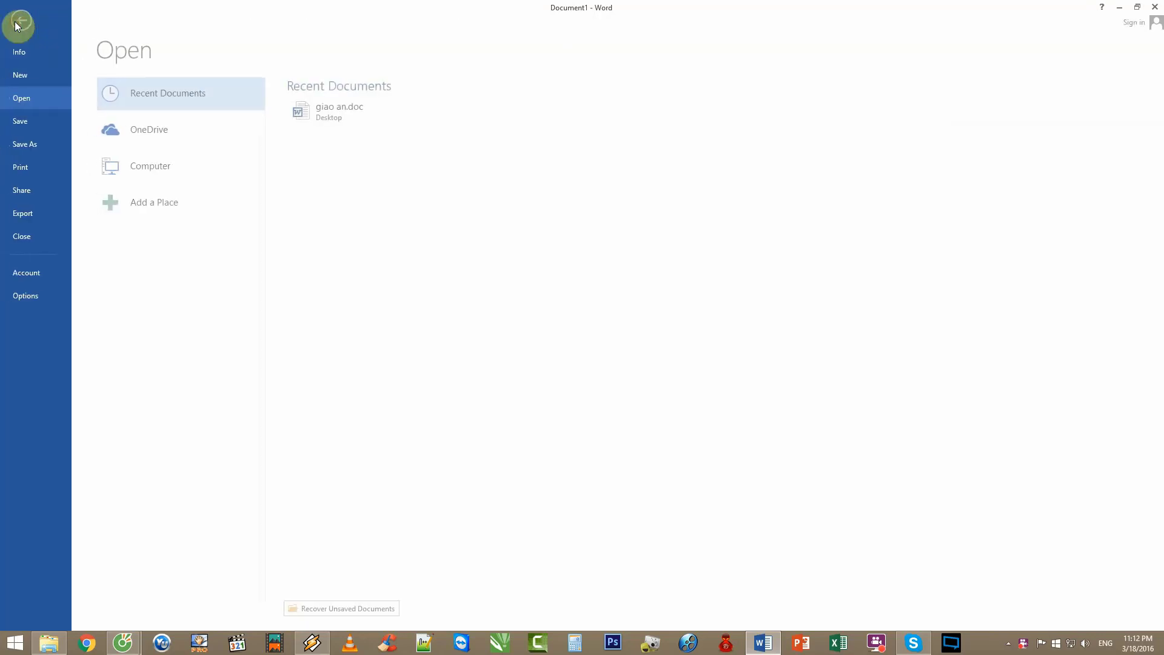
pyautogui.click(27, 295)
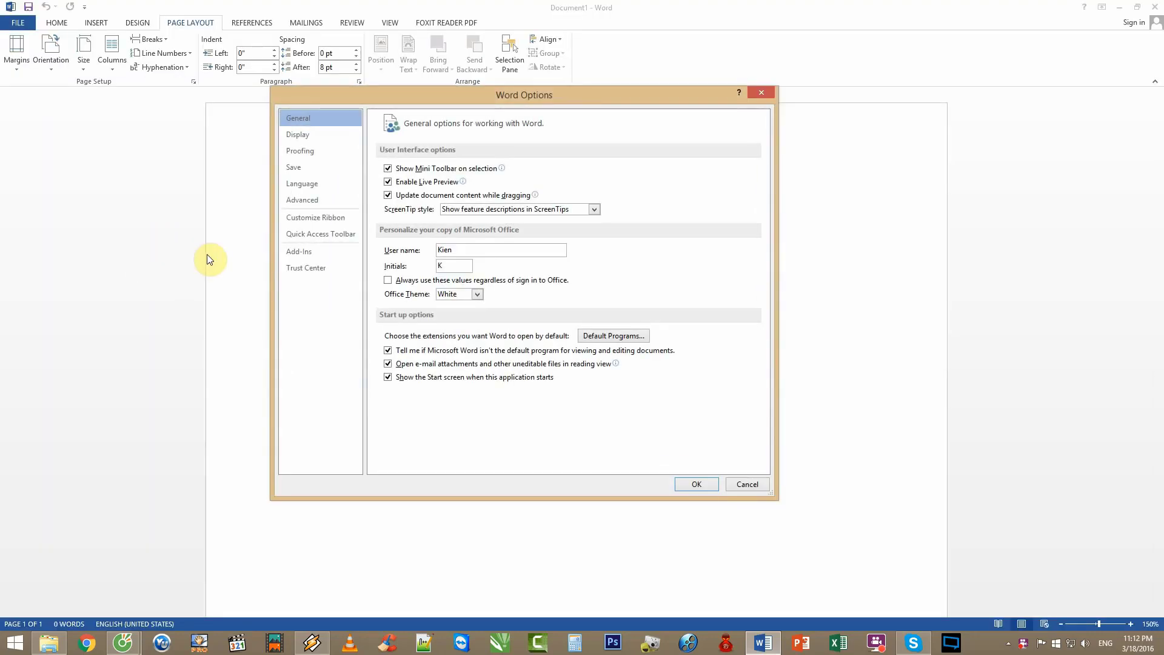
pyautogui.click(294, 201)
pyautogui.scroll(-3, 611, 307)
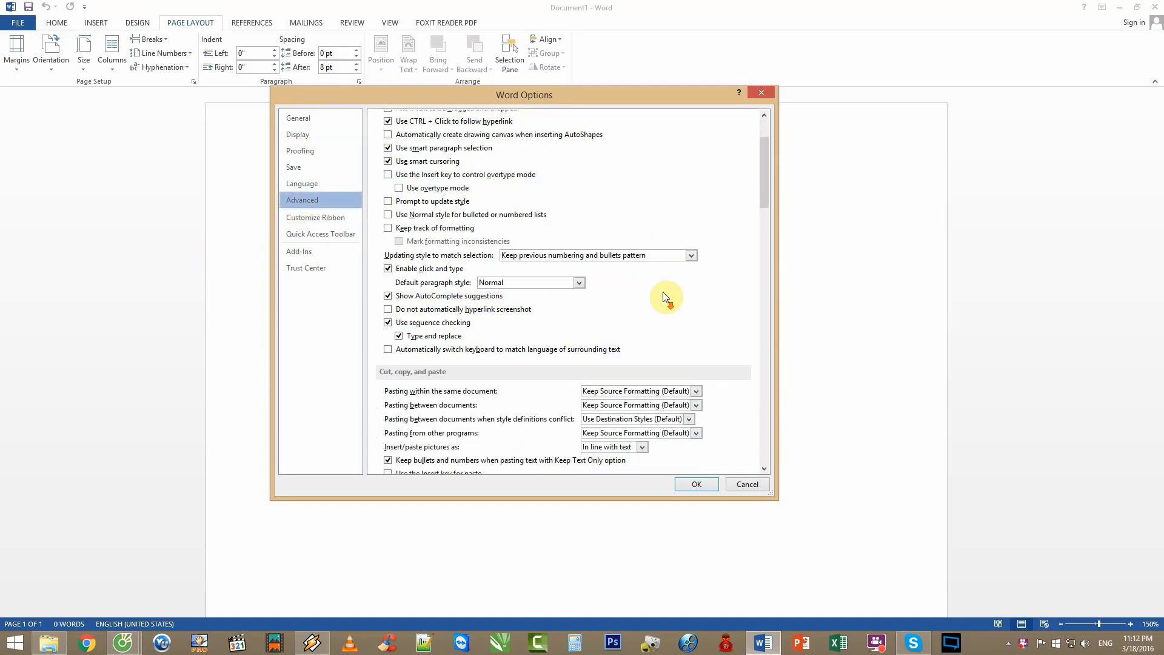
pyautogui.scroll(-3, 663, 294)
pyautogui.scroll(-3, 662, 290)
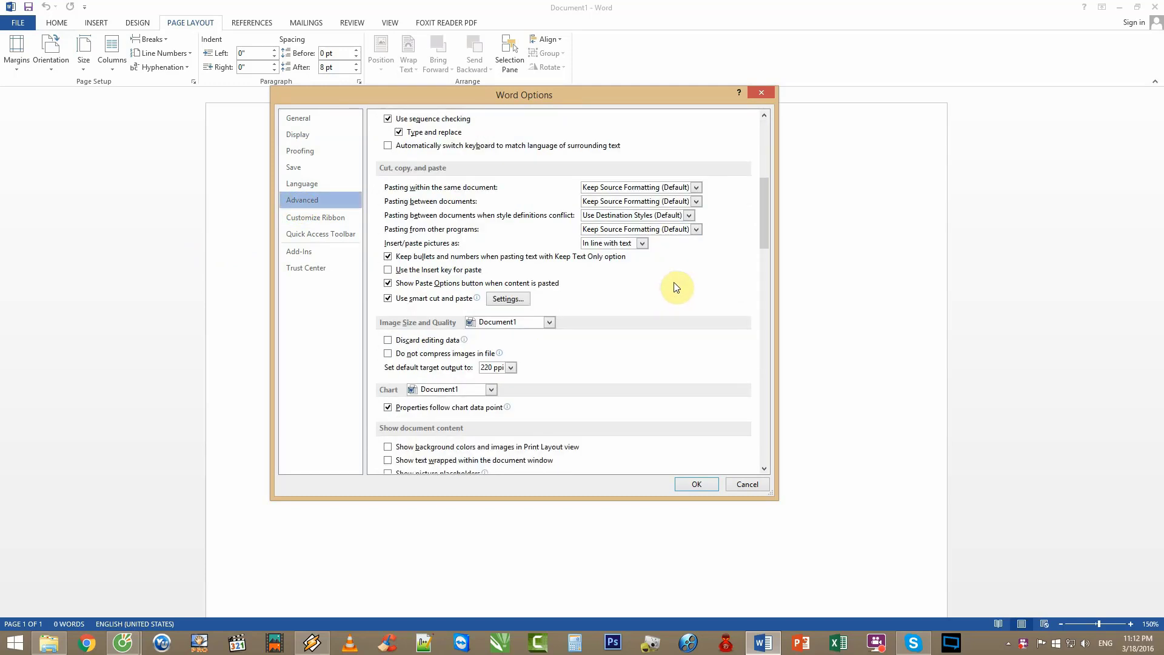
pyautogui.scroll(-3, 673, 288)
pyautogui.scroll(-3, 677, 286)
pyautogui.scroll(-2, 676, 285)
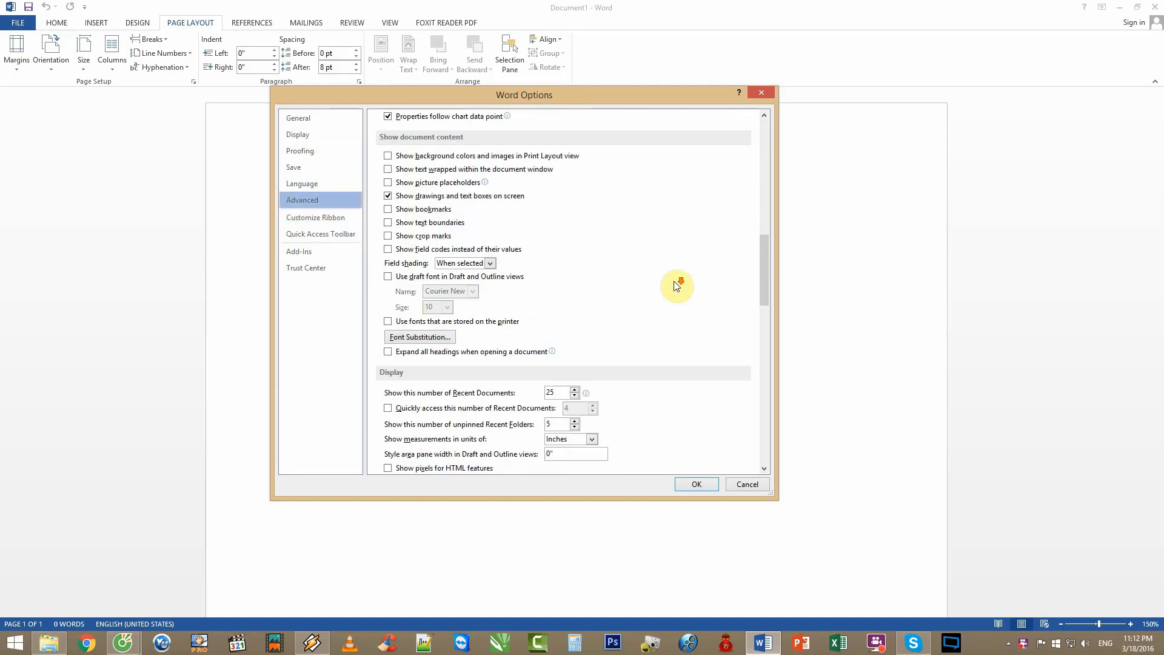
pyautogui.scroll(-1, 674, 285)
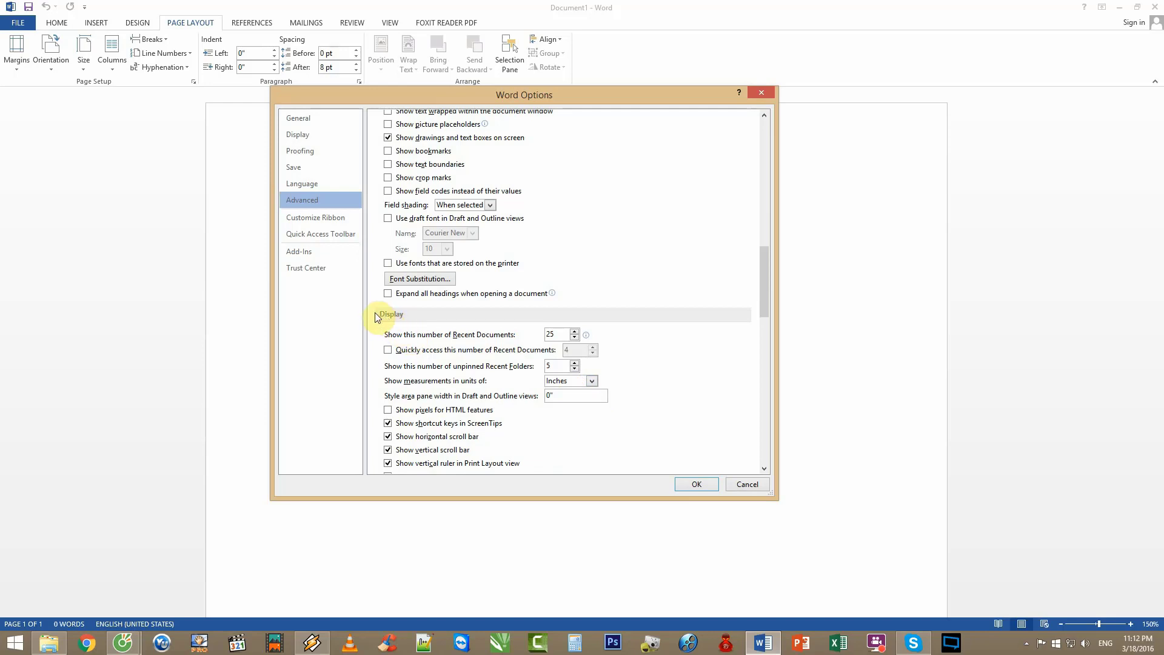
pyautogui.click(576, 380)
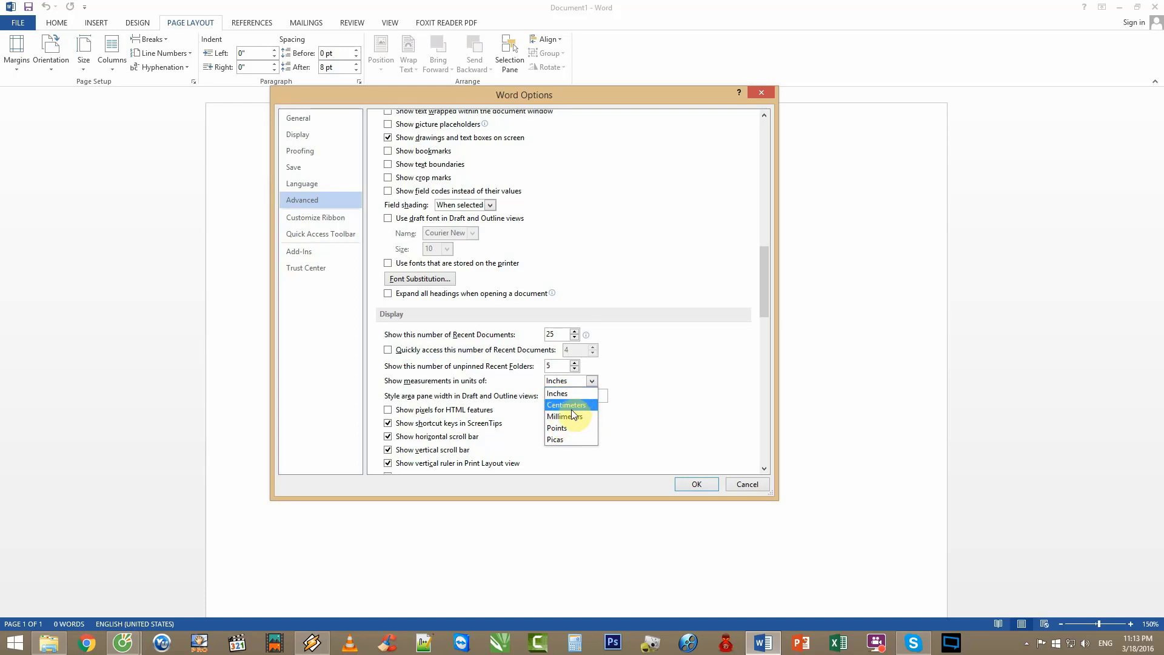
pyautogui.click(567, 407)
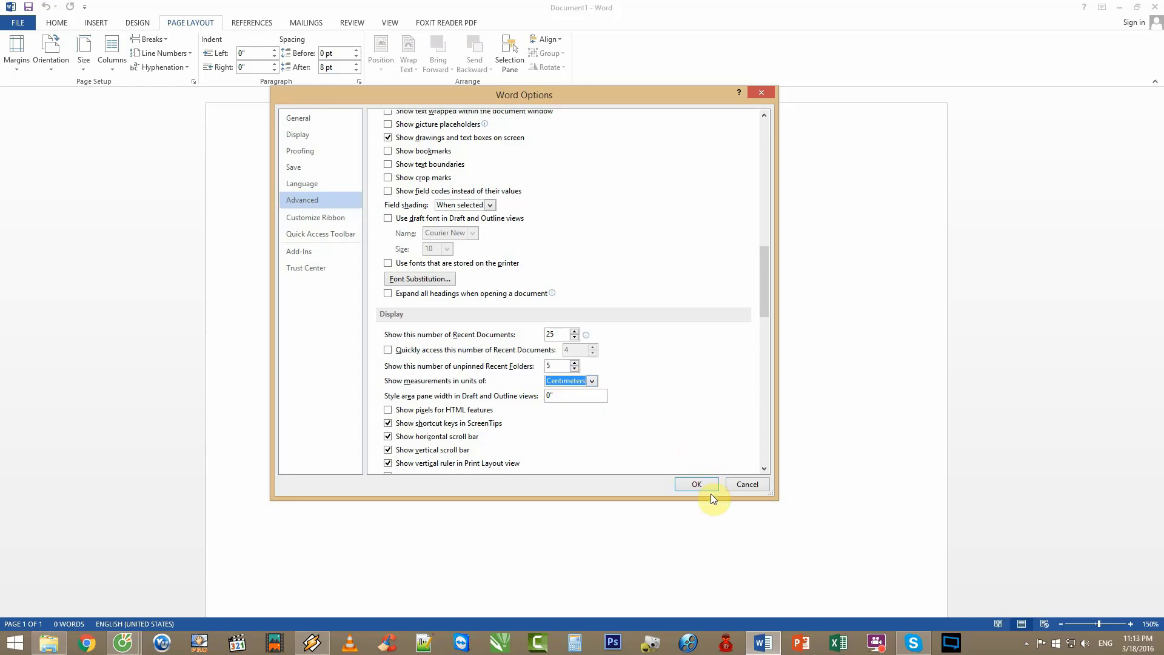
pyautogui.click(697, 484)
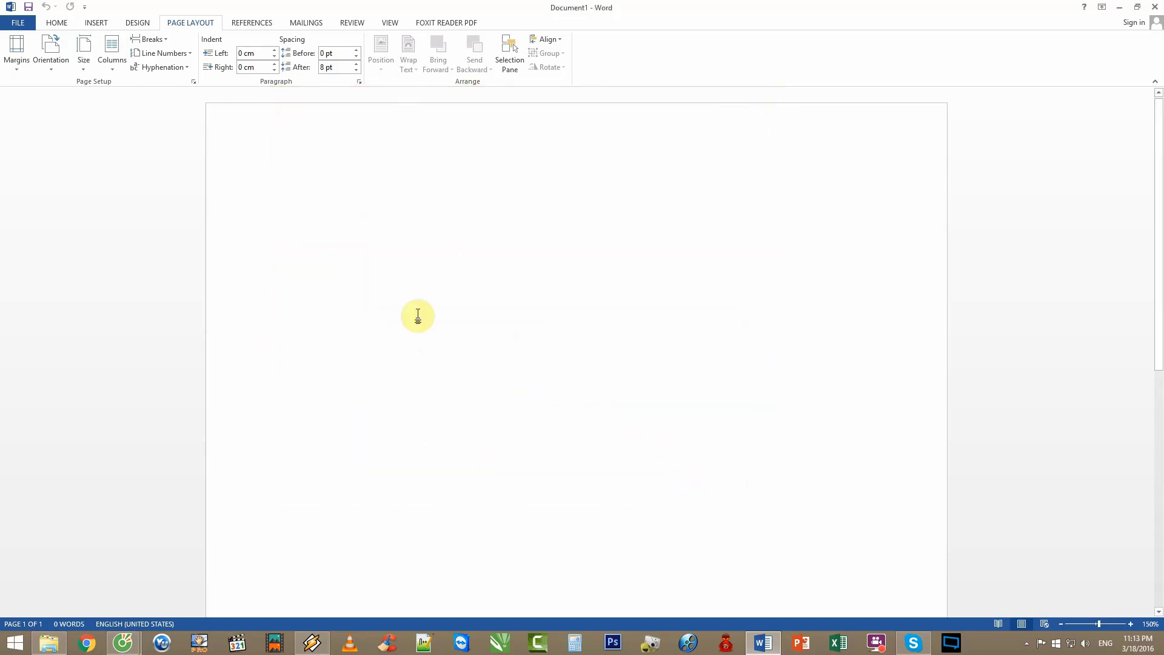
# - Reopen Custom Margins and select the top, left, right and bottom margin values, each 2.54 cm
pyautogui.moveTo(248, 54); pyautogui.dragTo(240, 55)
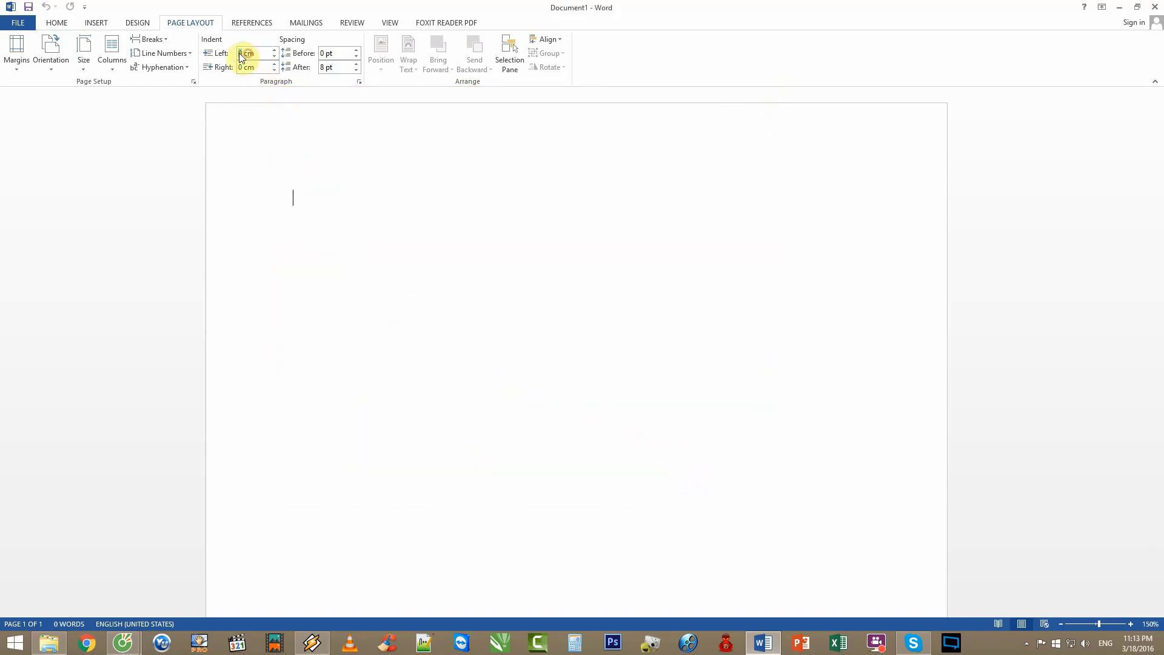
pyautogui.click(15, 64)
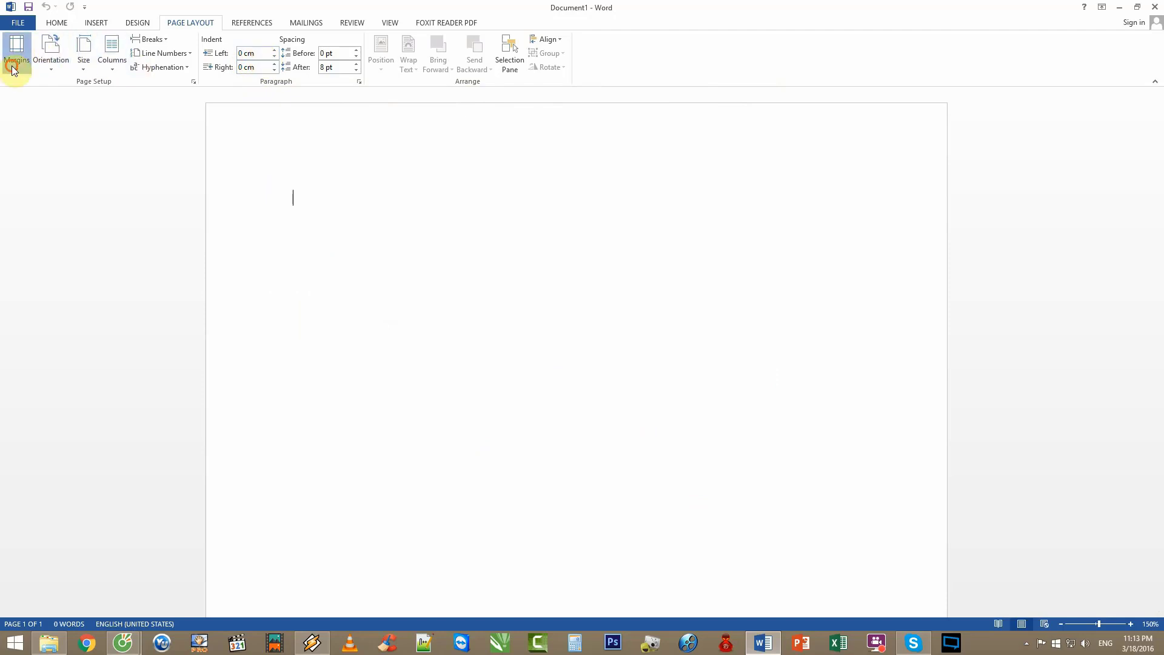
pyautogui.click(91, 329)
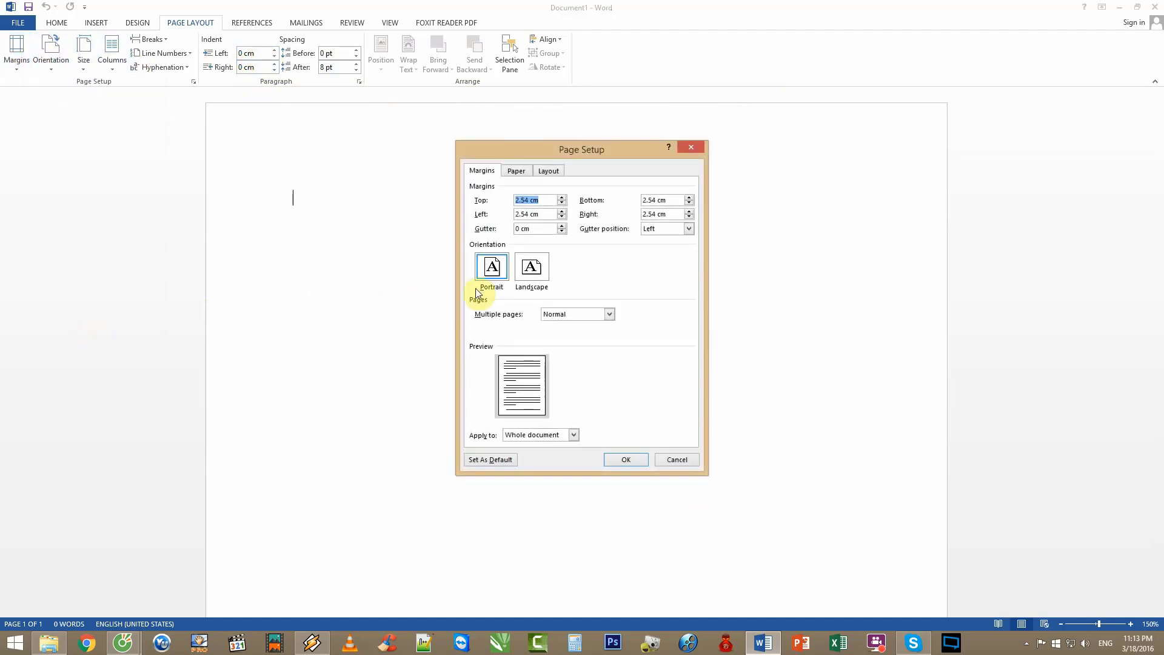
pyautogui.click(544, 200)
pyautogui.moveTo(532, 214)
pyautogui.mouseDown()
pyautogui.moveTo(508, 205)
pyautogui.moveTo(543, 201)
pyautogui.mouseUp()
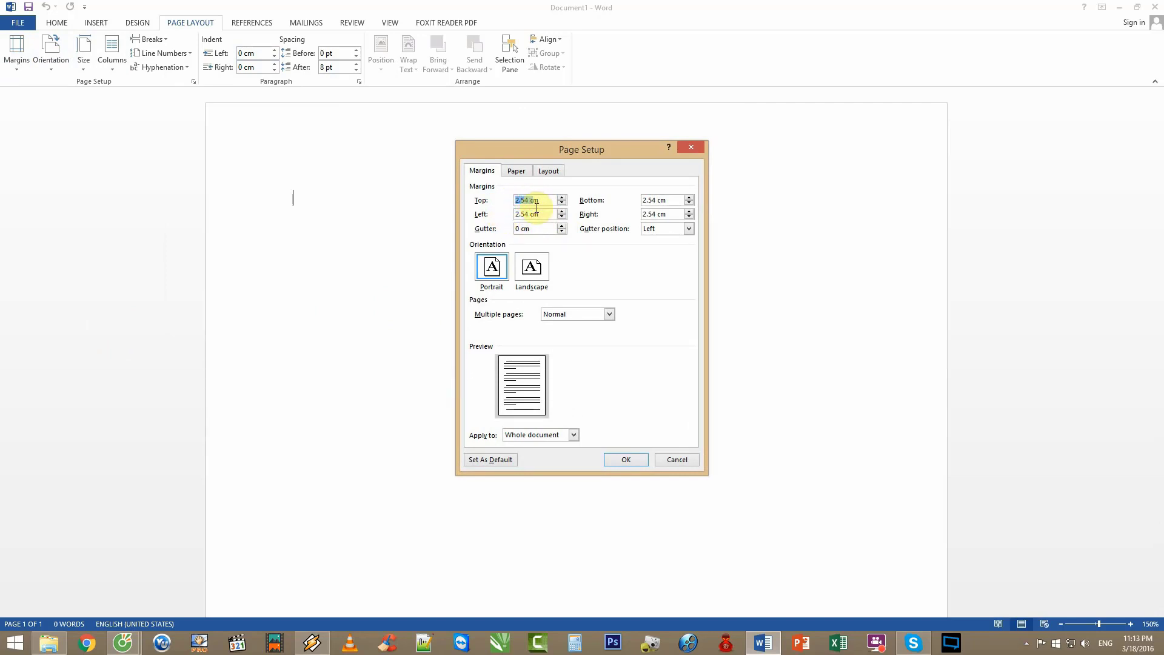
pyautogui.click(651, 215)
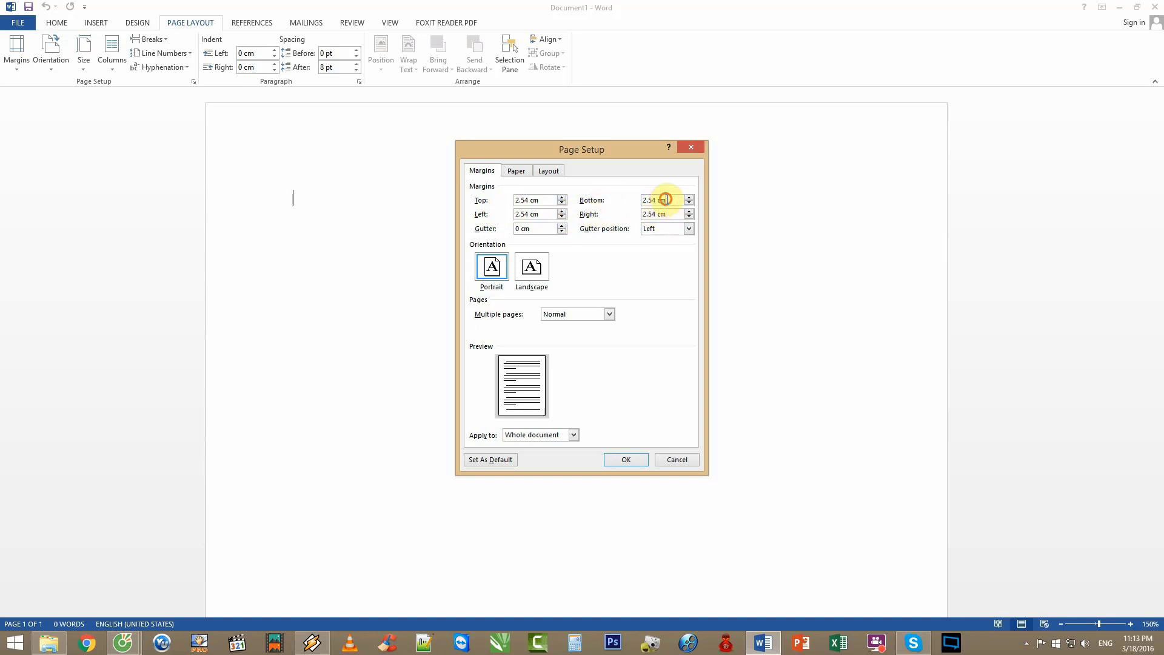
pyautogui.moveTo(667, 200); pyautogui.dragTo(643, 200)
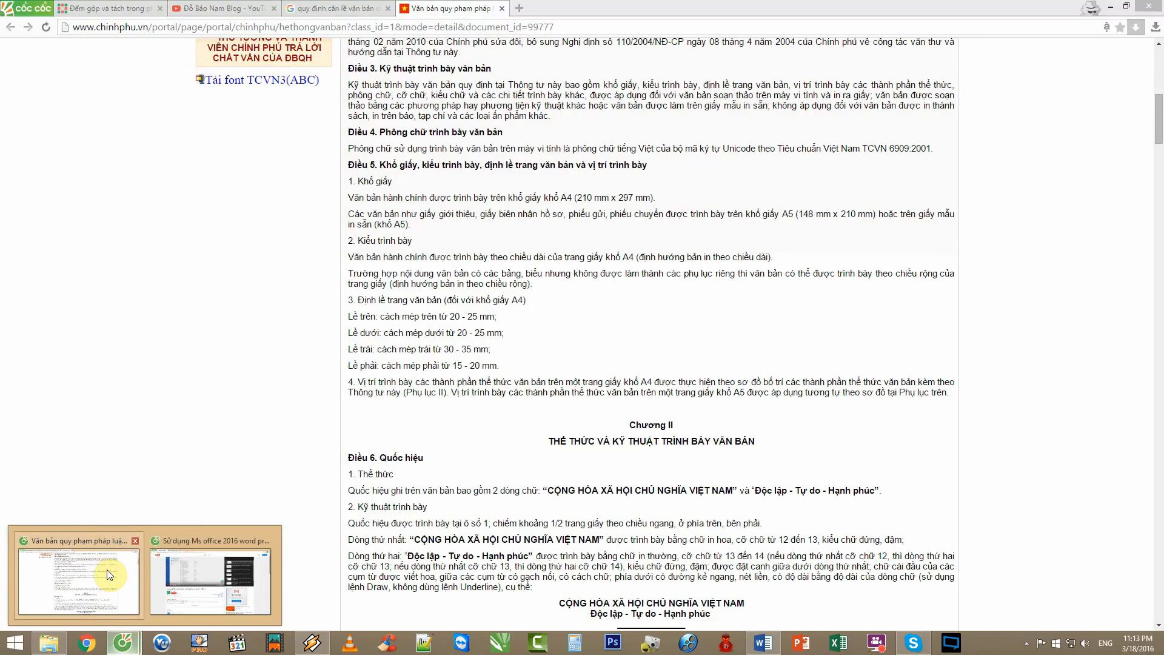
# - In Cốc Cốc, read the chinhphu.vn A4 margin rules: top/bottom 20–25 mm, right 15–20 mm
pyautogui.click(87, 589)
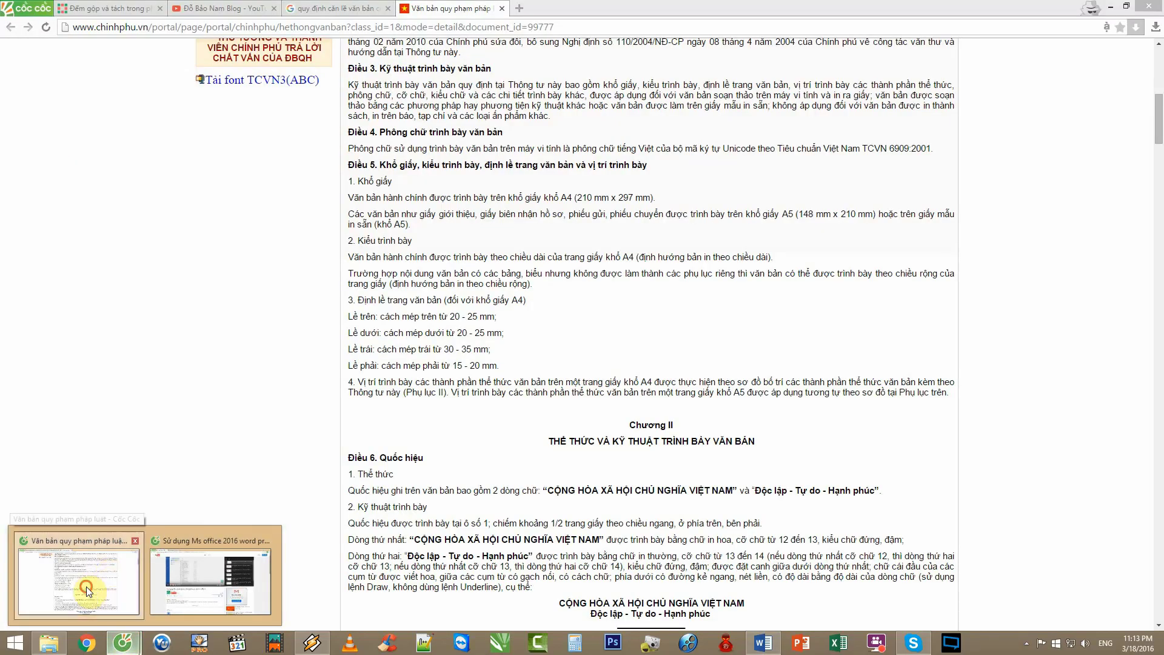
pyautogui.scroll(-4, 477, 268)
pyautogui.scroll(-4, 513, 256)
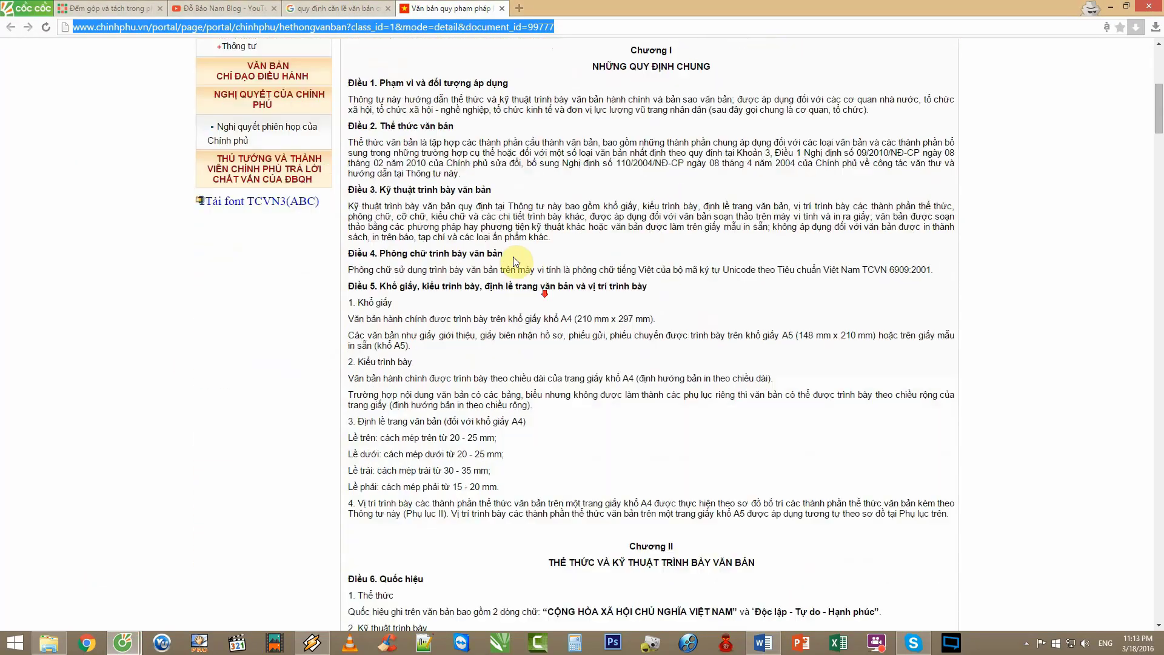
pyautogui.scroll(-2, 510, 251)
pyautogui.scroll(1, 507, 249)
pyautogui.scroll(-2, 507, 250)
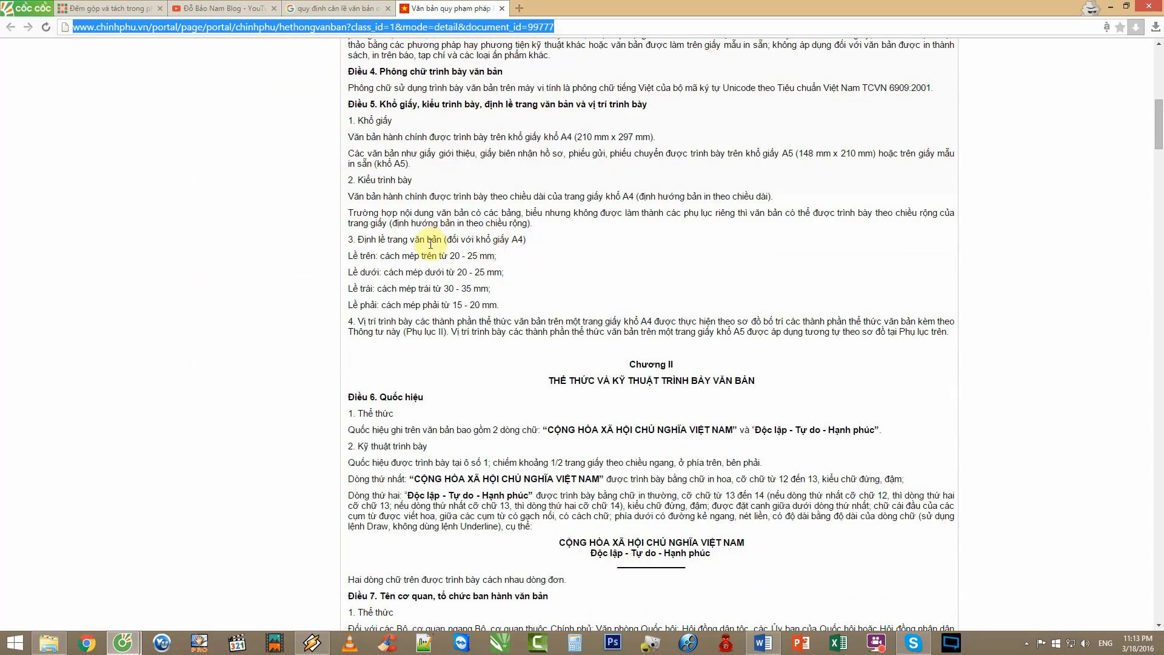
pyautogui.moveTo(349, 255); pyautogui.dragTo(460, 267)
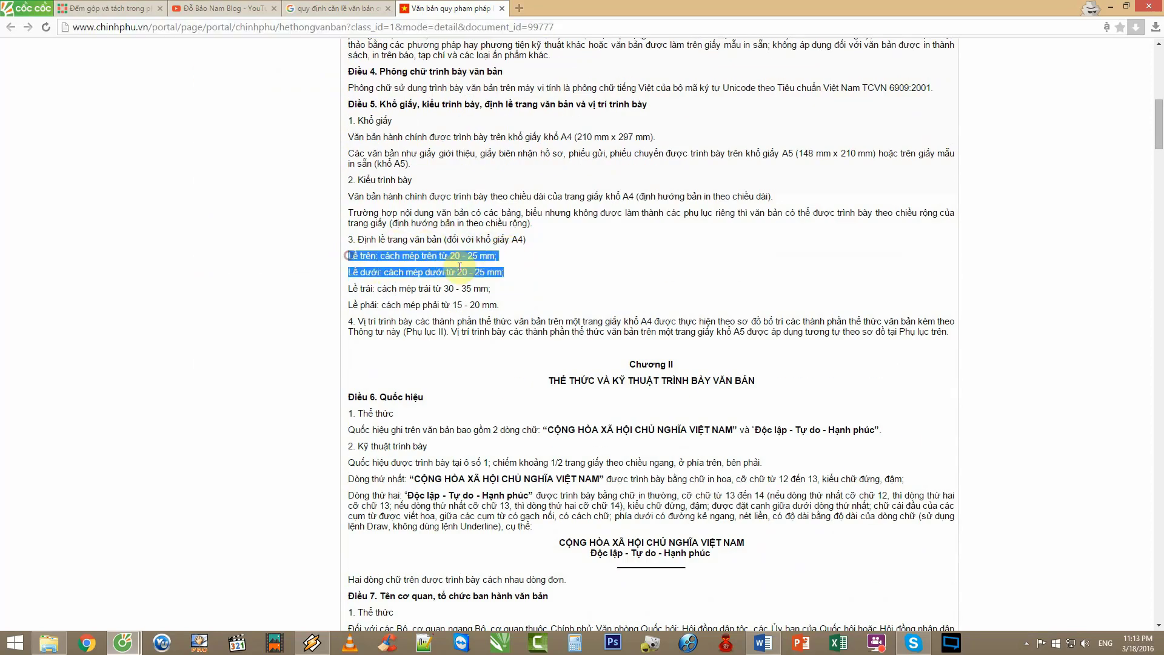
pyautogui.click(380, 254)
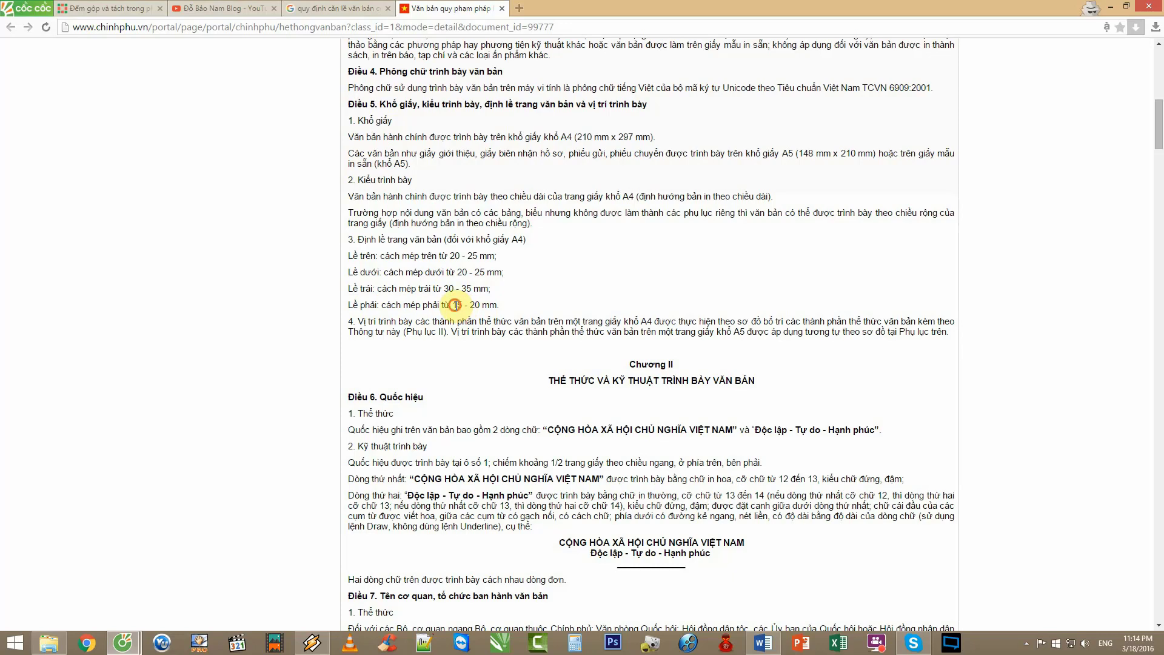
pyautogui.moveTo(452, 305); pyautogui.dragTo(501, 304)
pyautogui.click(501, 303)
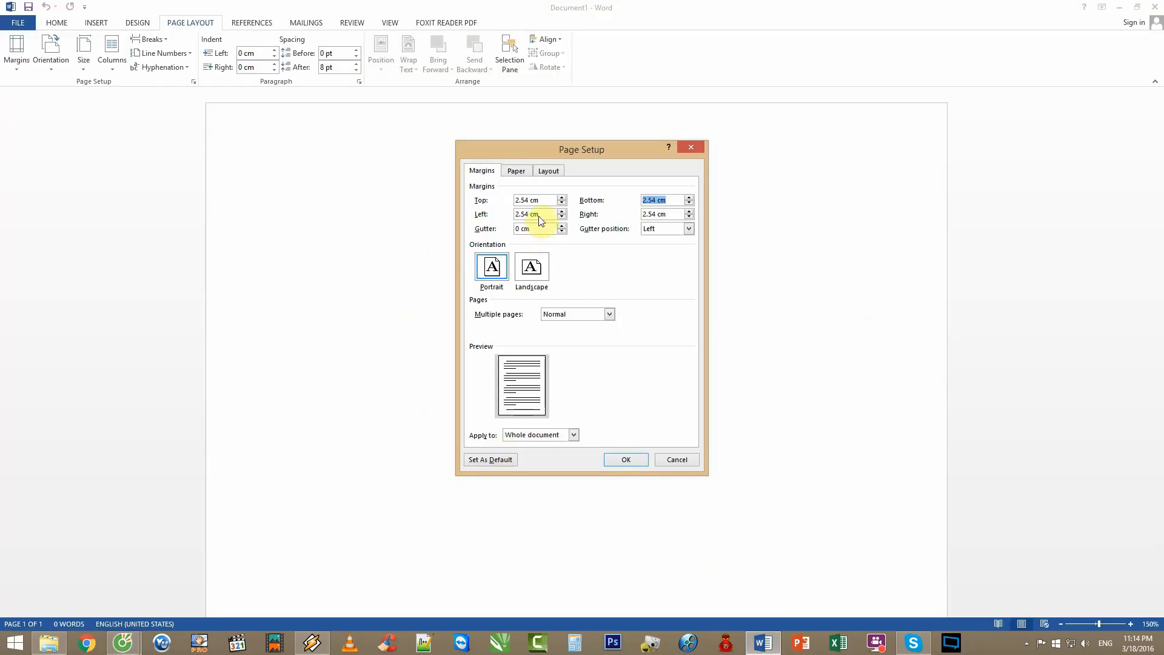
# - Enter 2 for the top, bottom, left and right margins, replacing 2.54 cm
pyautogui.moveTo(547, 199); pyautogui.dragTo(515, 200)
pyautogui.moveTo(547, 216); pyautogui.dragTo(516, 214)
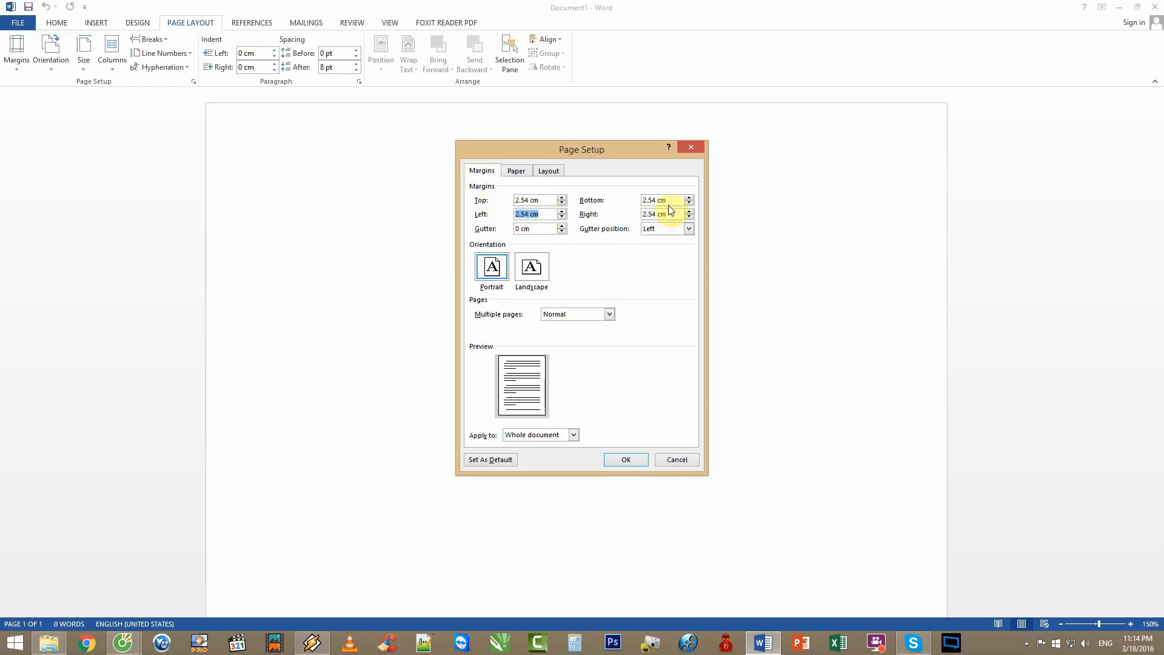
pyautogui.moveTo(670, 200)
pyautogui.mouseDown()
pyautogui.moveTo(643, 200)
pyautogui.moveTo(642, 214)
pyautogui.mouseUp()
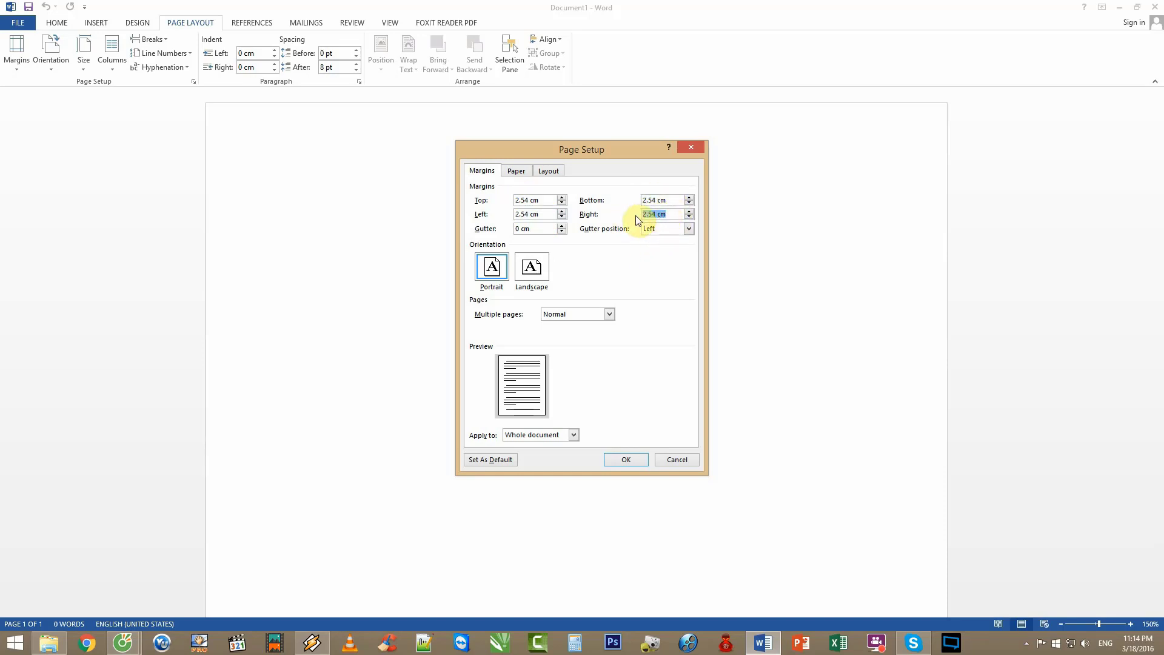
pyautogui.moveTo(549, 200); pyautogui.dragTo(516, 200)
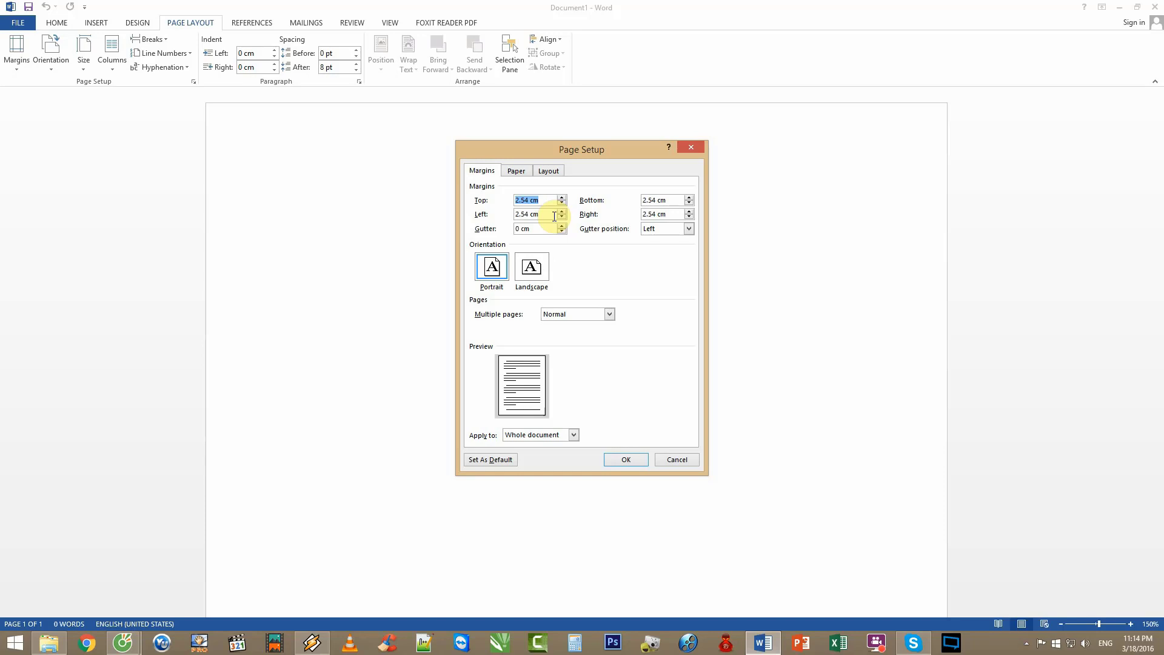
pyautogui.write('2')
pyautogui.press('Tab')
pyautogui.write('2')
pyautogui.press('Tab')
pyautogui.write('2')
pyautogui.press('Tab')
pyautogui.write('2')
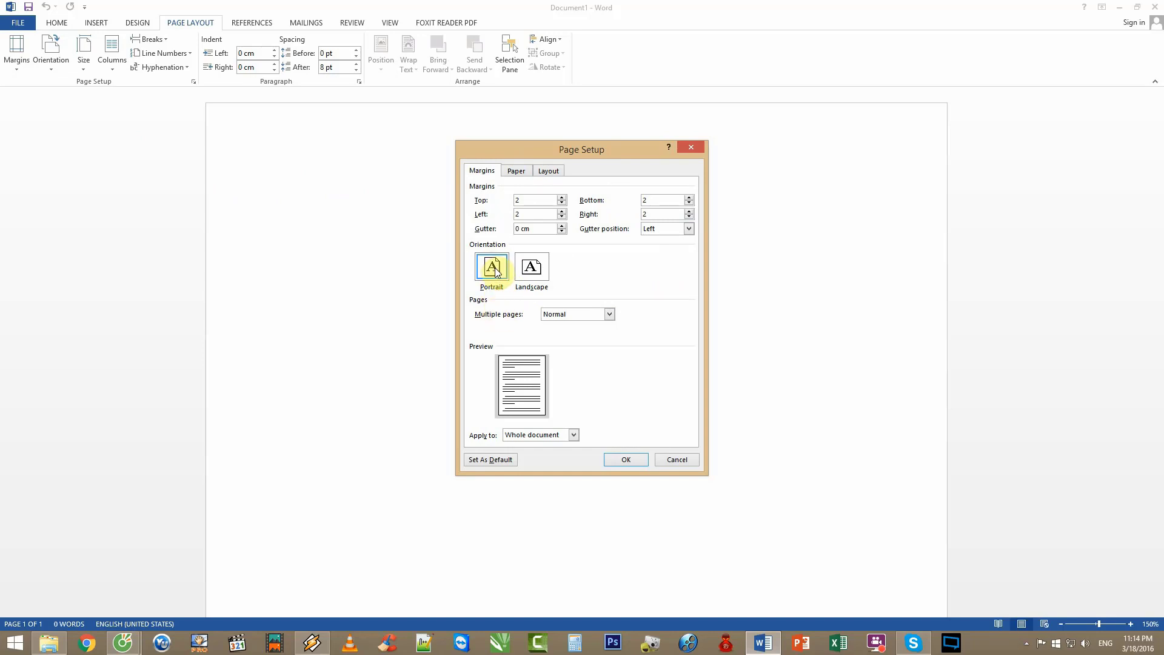
# - Keep portrait orientation, choose A4 (21 × 29.7 cm) paper, and apply the page settings
pyautogui.click(532, 269)
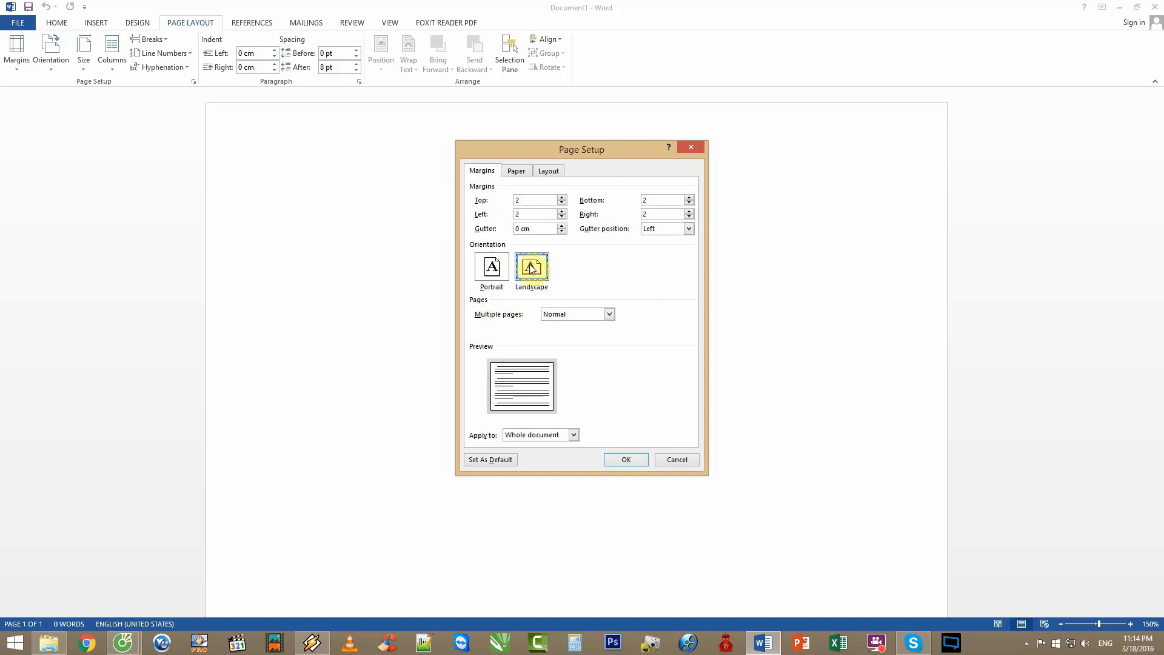
pyautogui.click(500, 277)
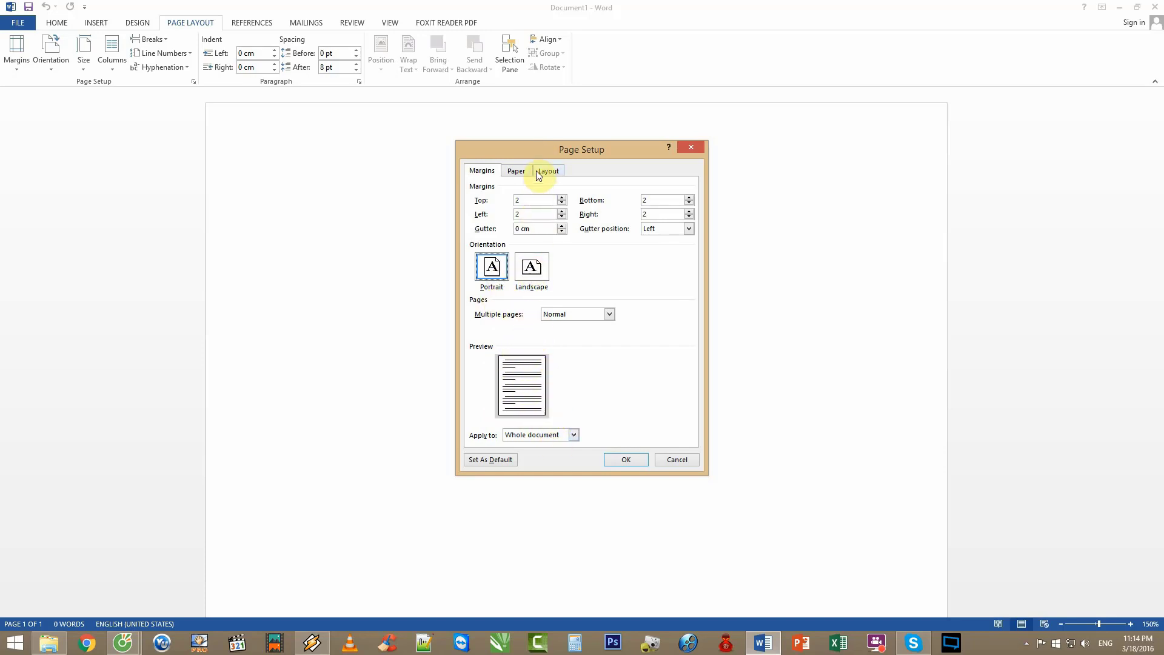
pyautogui.click(517, 171)
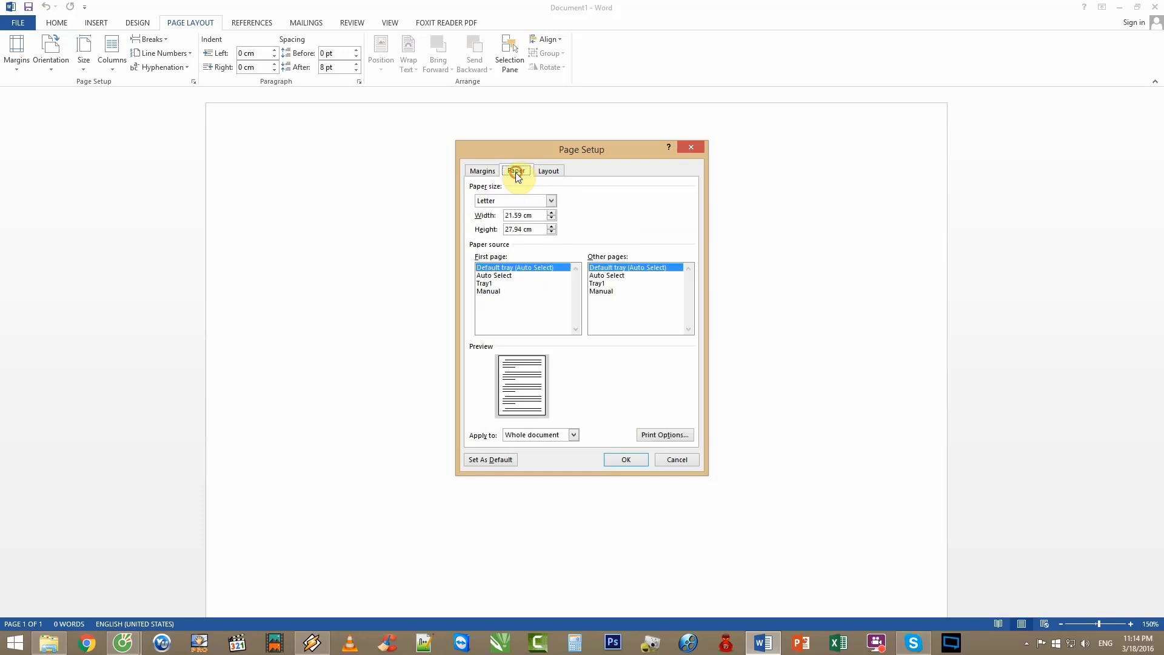
pyautogui.click(551, 200)
pyautogui.click(493, 212)
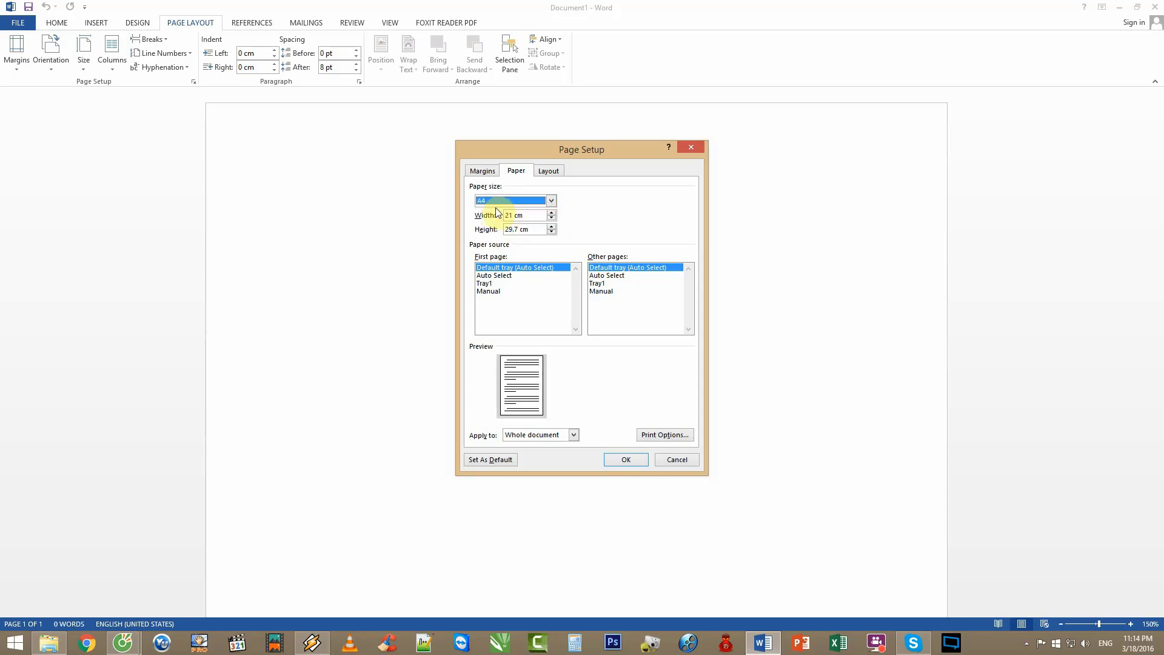
pyautogui.click(516, 202)
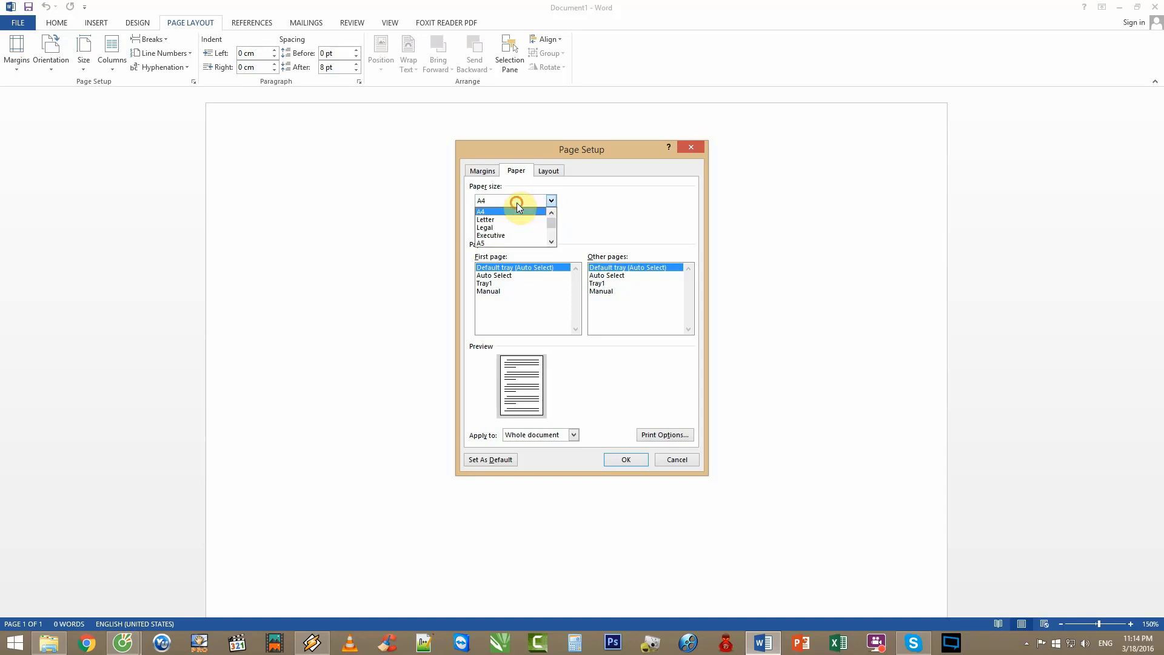
pyautogui.click(483, 212)
pyautogui.click(481, 171)
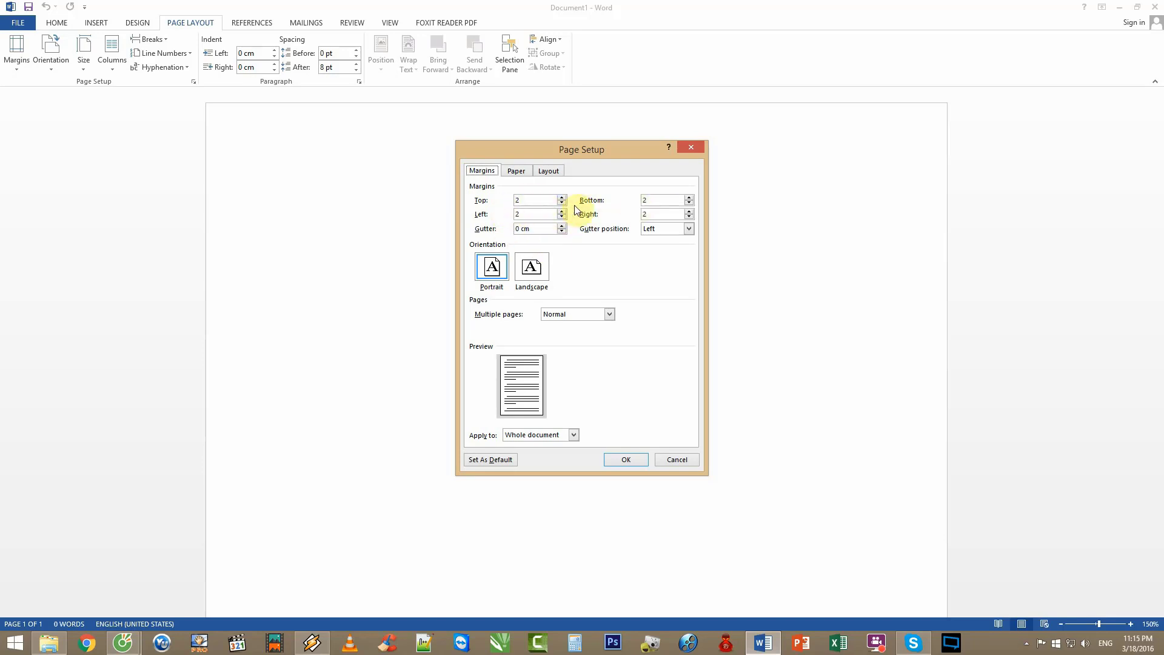
pyautogui.click(628, 460)
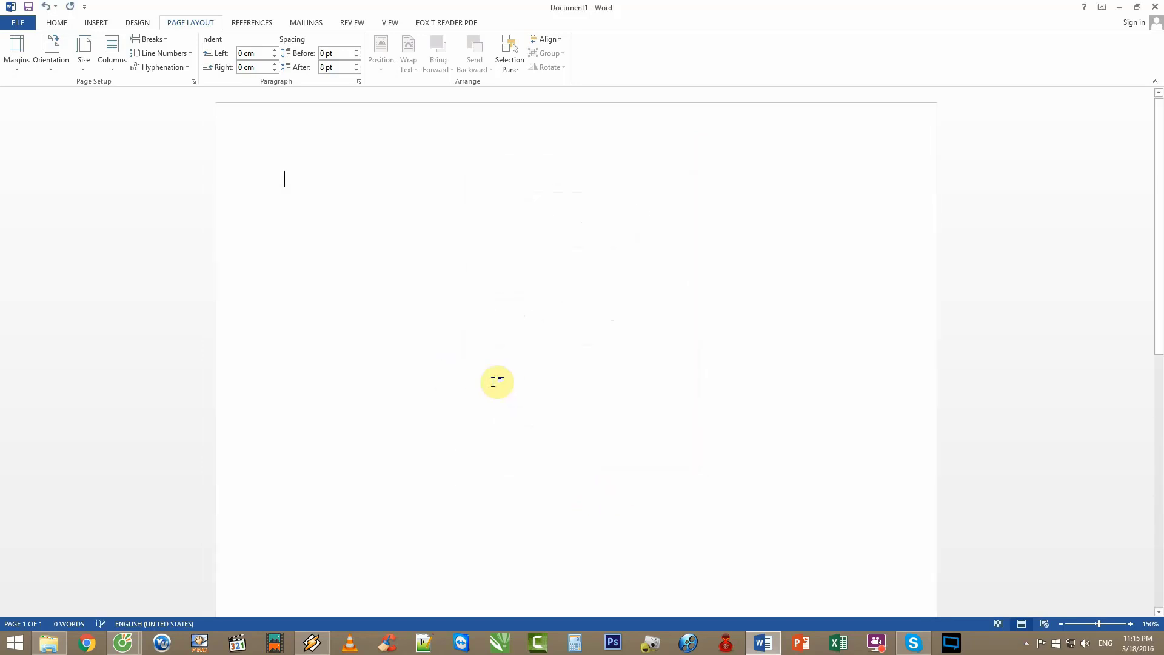
# - Recheck Page Setup for A4 paper and 2 cm margins, then bring the YouTube video forward
pyautogui.click(19, 66)
pyautogui.click(79, 363)
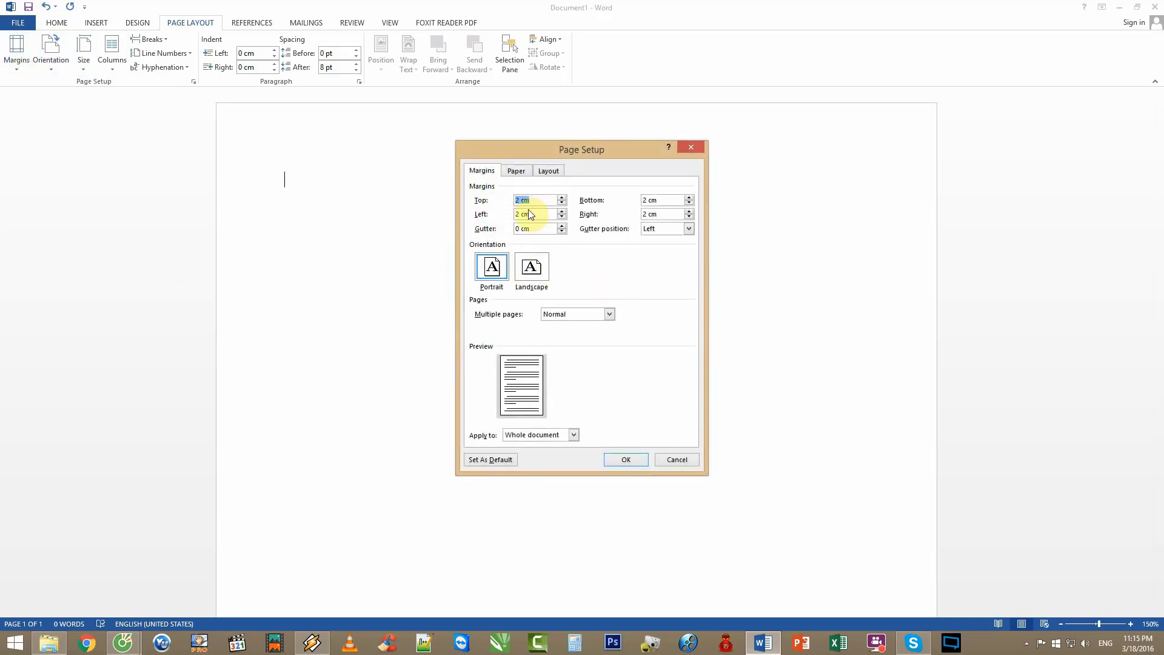
pyautogui.click(516, 171)
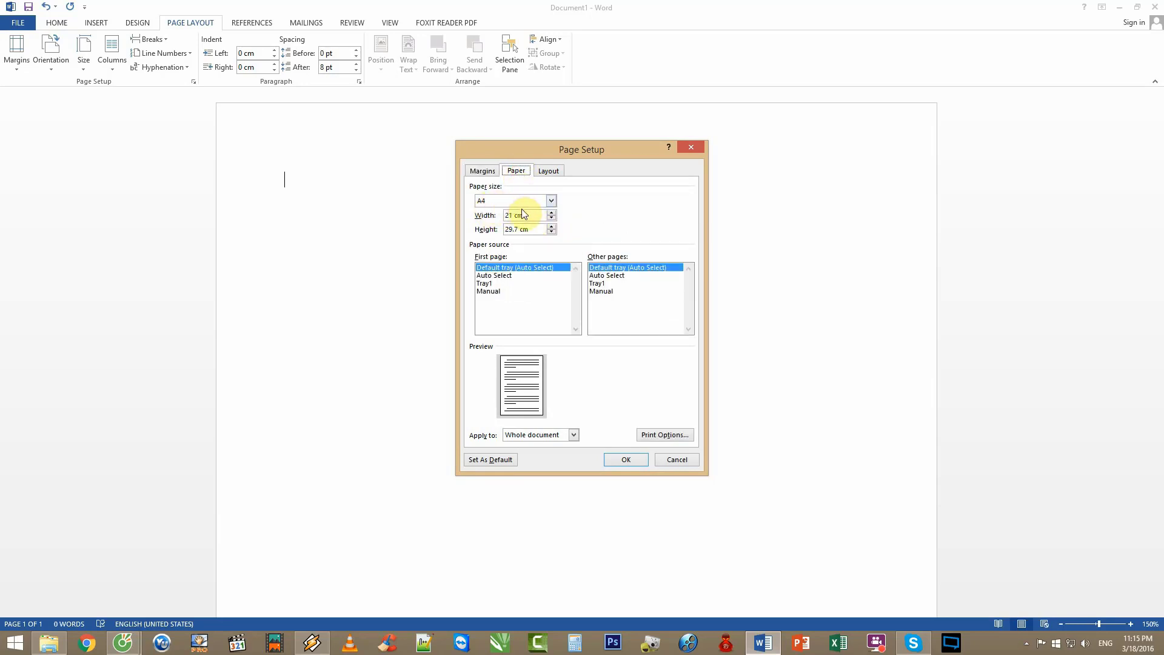
pyautogui.click(549, 200)
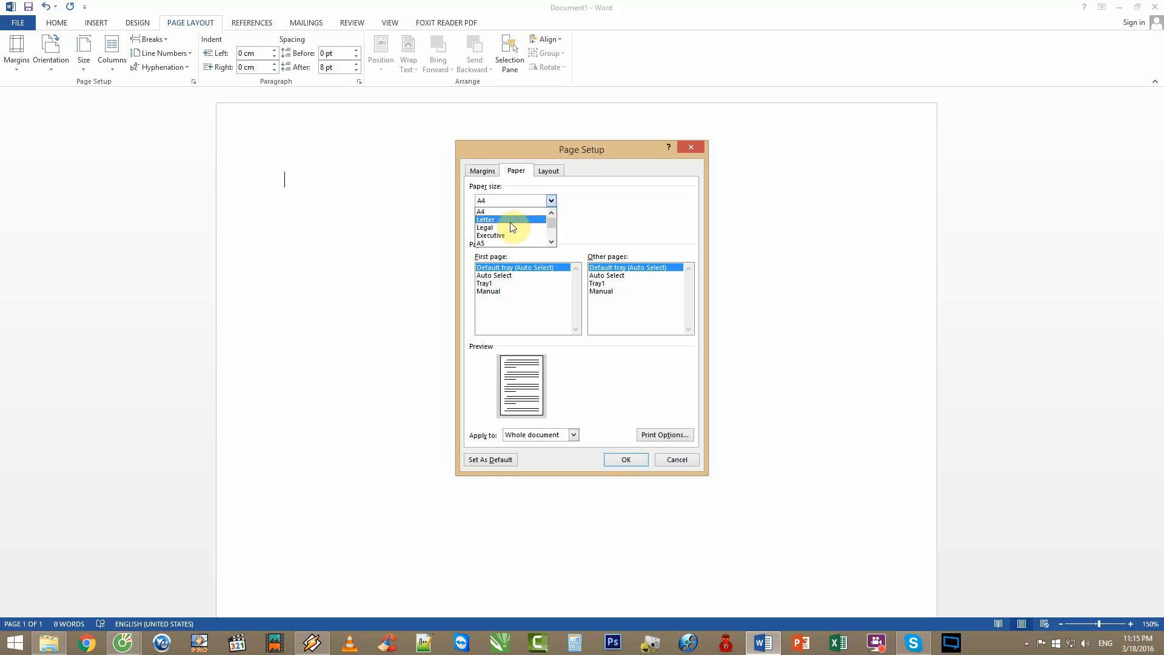
pyautogui.scroll(-1, 509, 239)
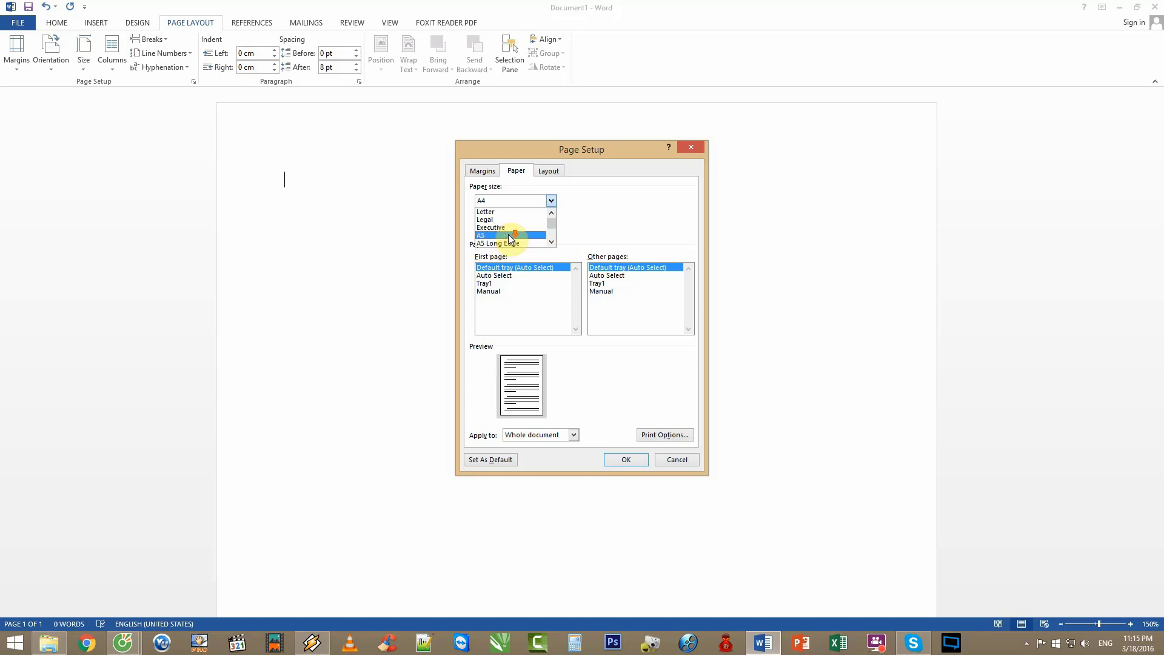
pyautogui.moveTo(551, 227); pyautogui.dragTo(550, 219)
pyautogui.click(482, 171)
pyautogui.click(517, 171)
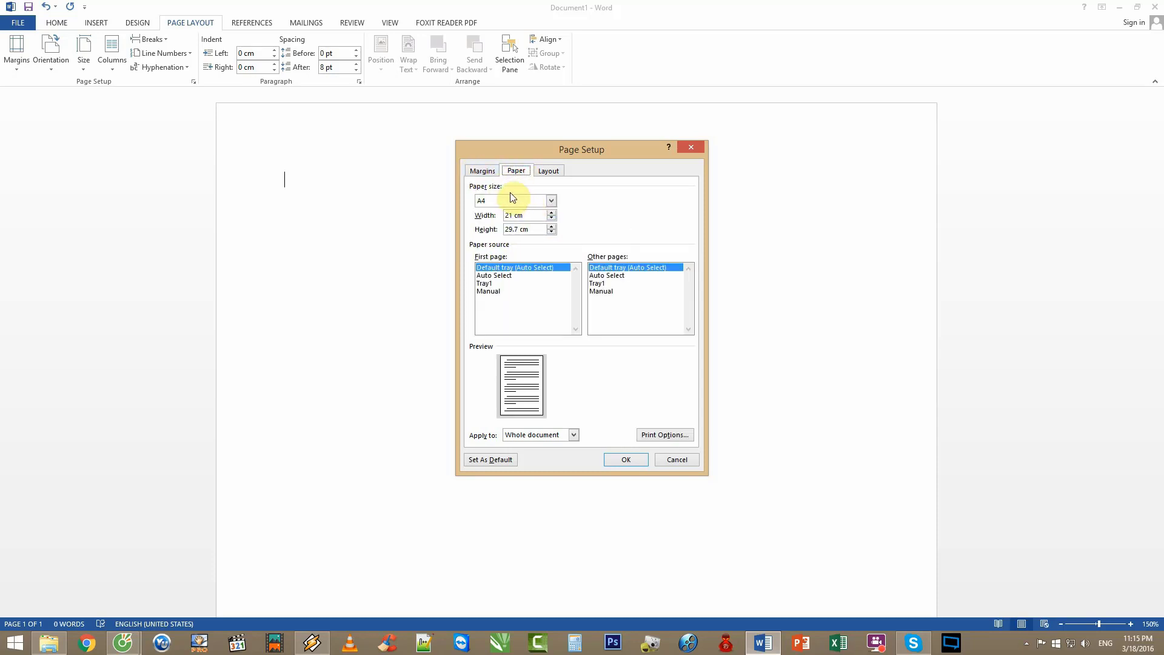
pyautogui.click(482, 171)
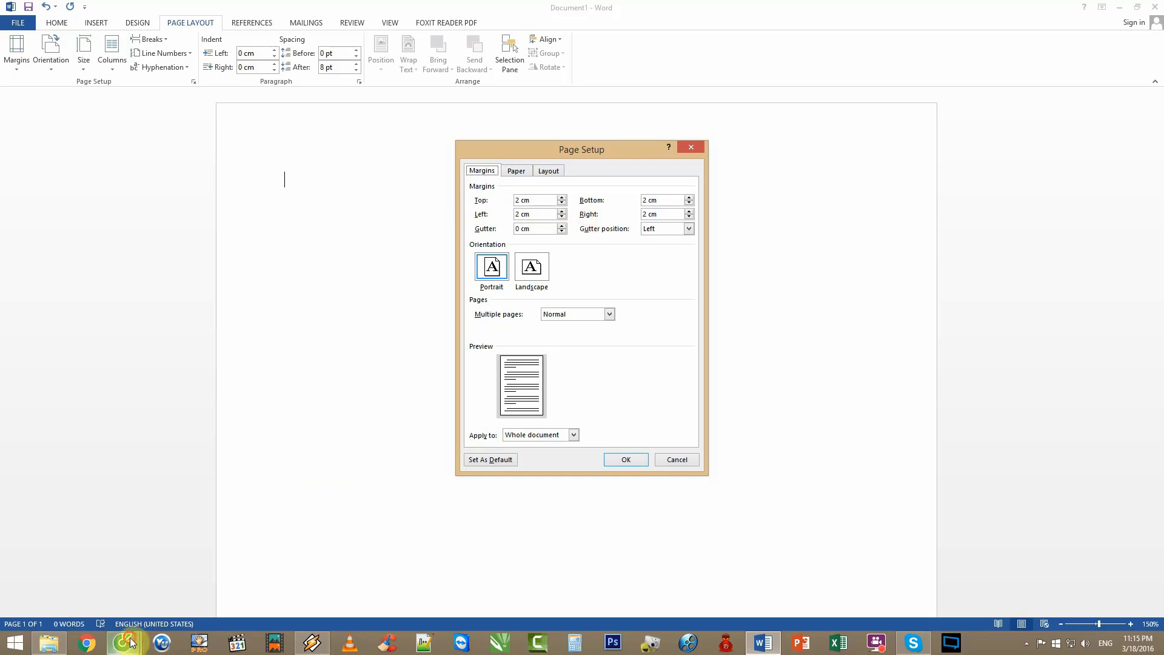
pyautogui.moveTo(124, 643)
pyautogui.click(194, 585)
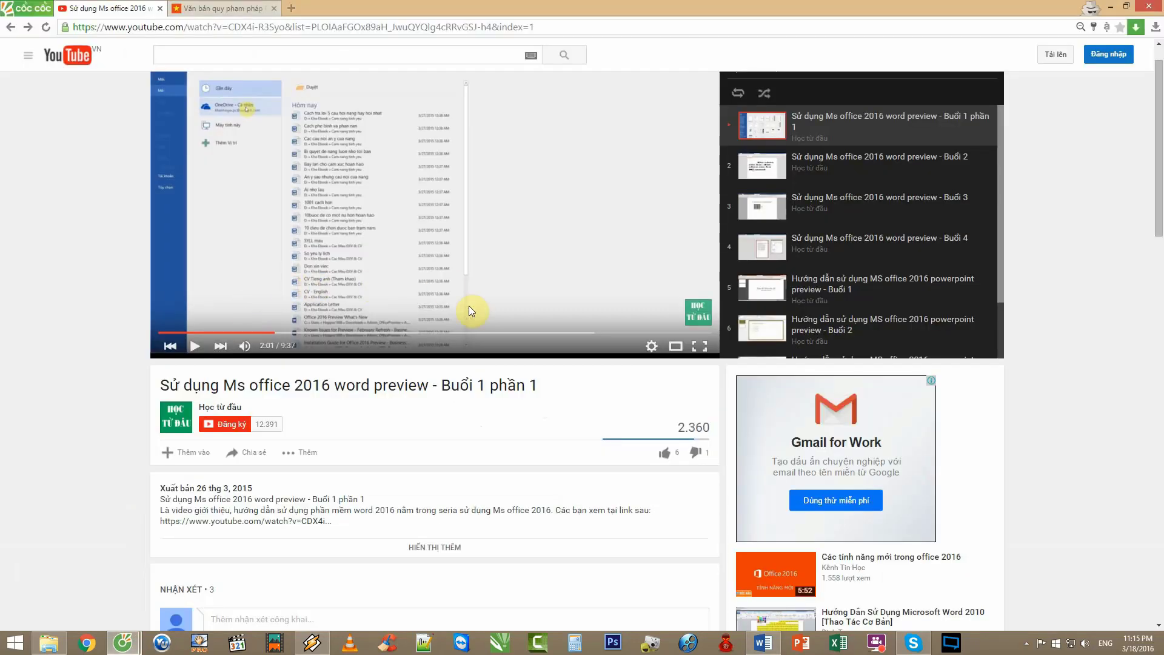